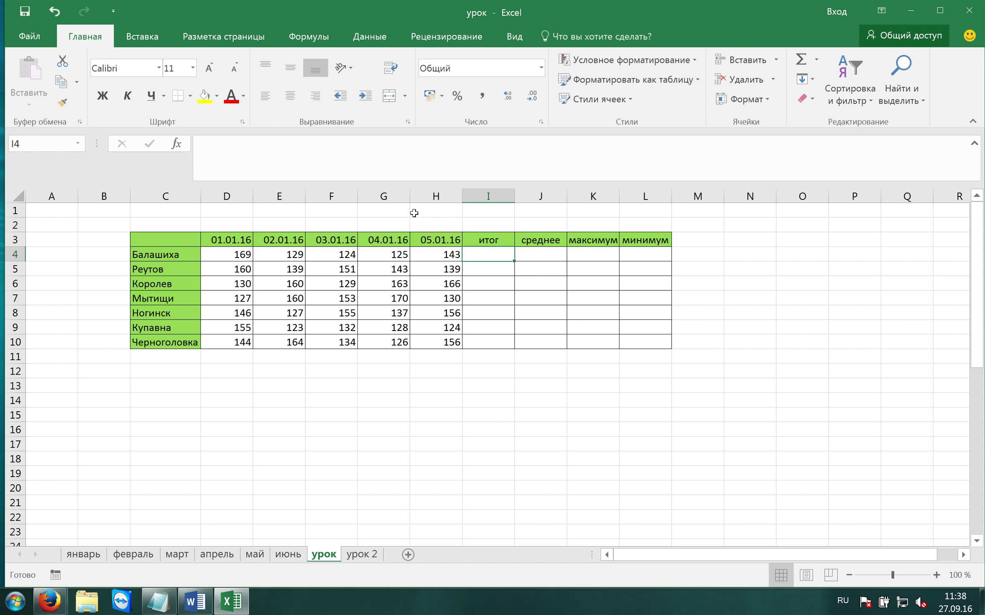
Enable the Разработчик (Developer) tab through Настройка ленты and show its macro tools.
right_click(473, 48)
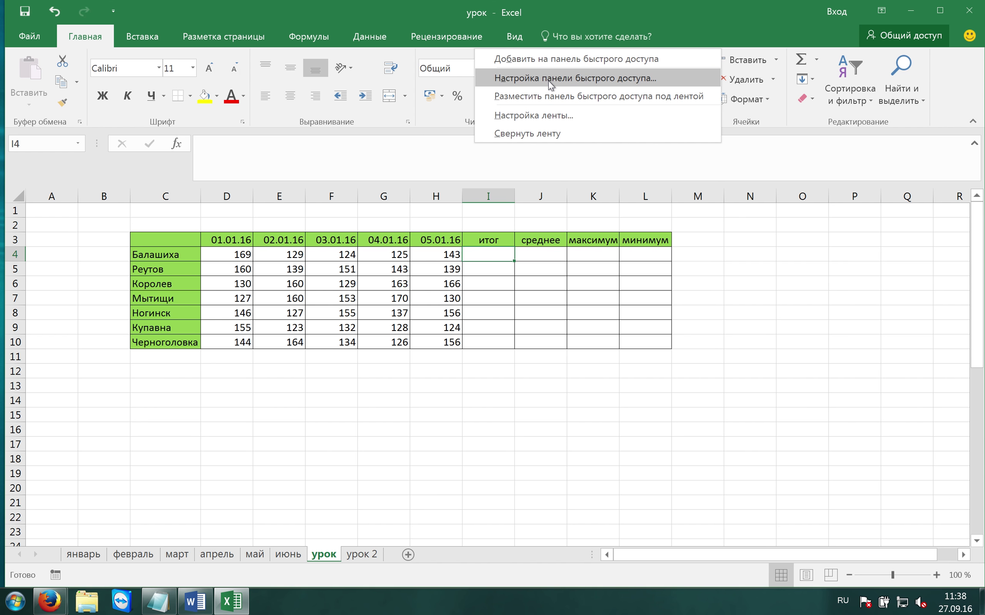
click(553, 115)
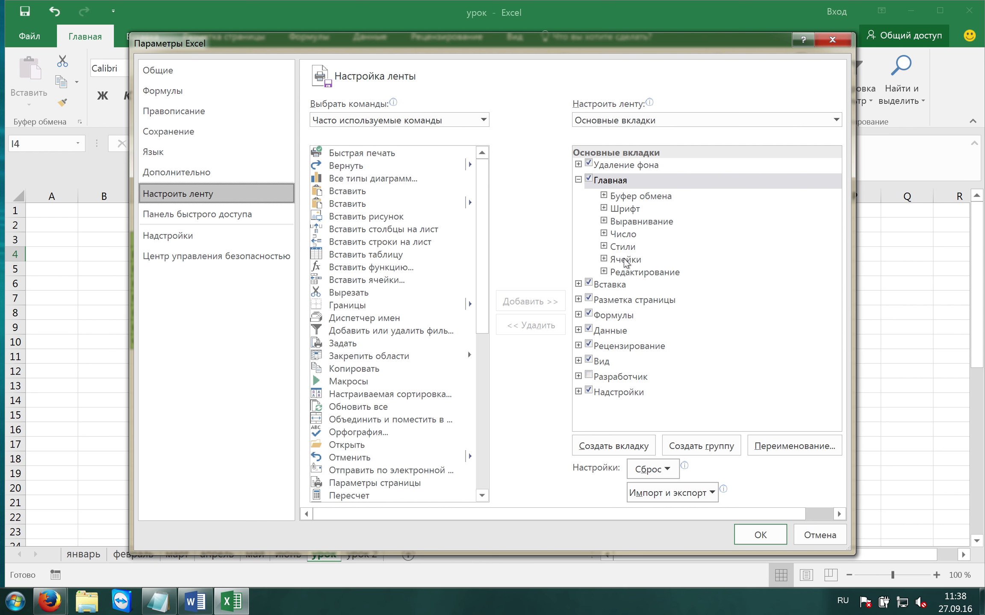
click(588, 377)
click(759, 536)
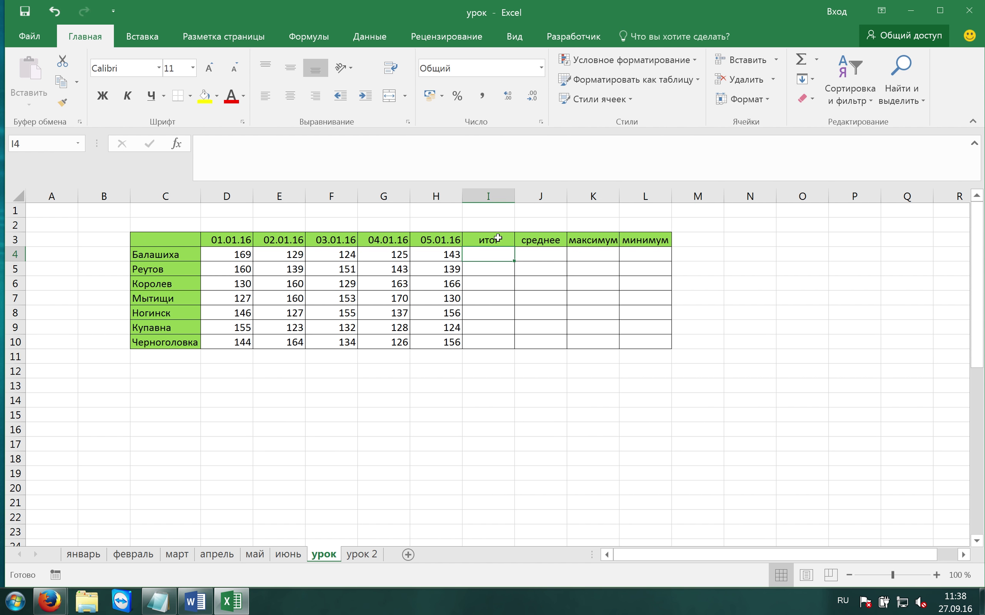
click(580, 37)
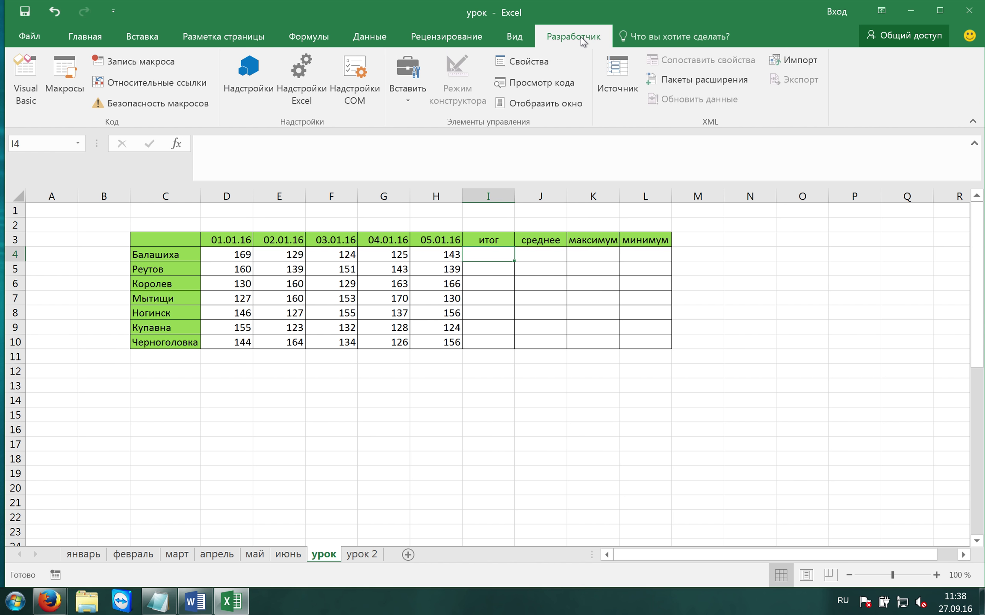
Record a new macro 'вычесления' in Личная книга макросов, described as sum, average, maximum, minimum.
click(139, 61)
click(453, 303)
text(вычесления)
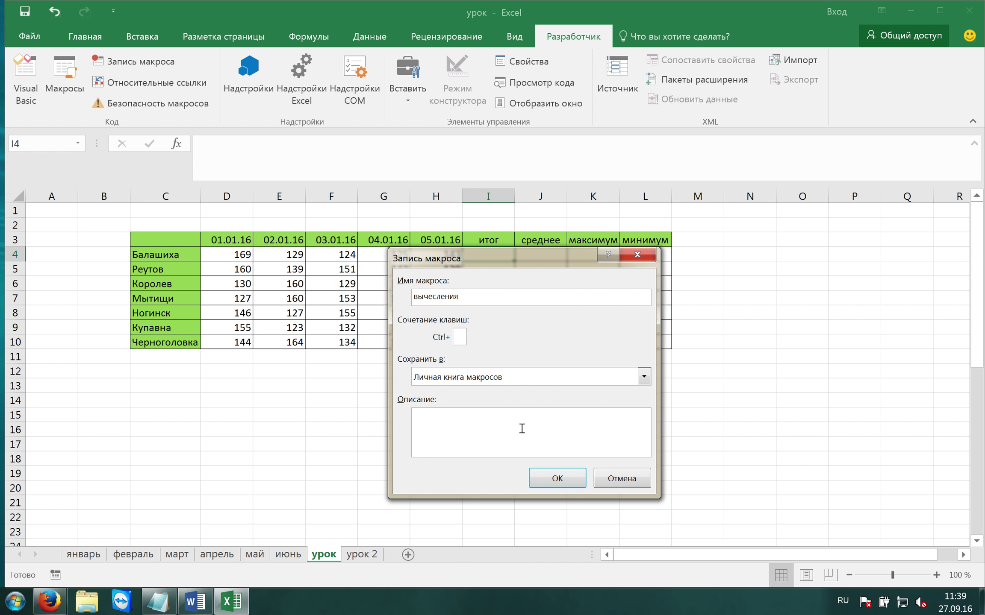
click(555, 377)
click(542, 388)
text(тыват )
text(сумму сре)
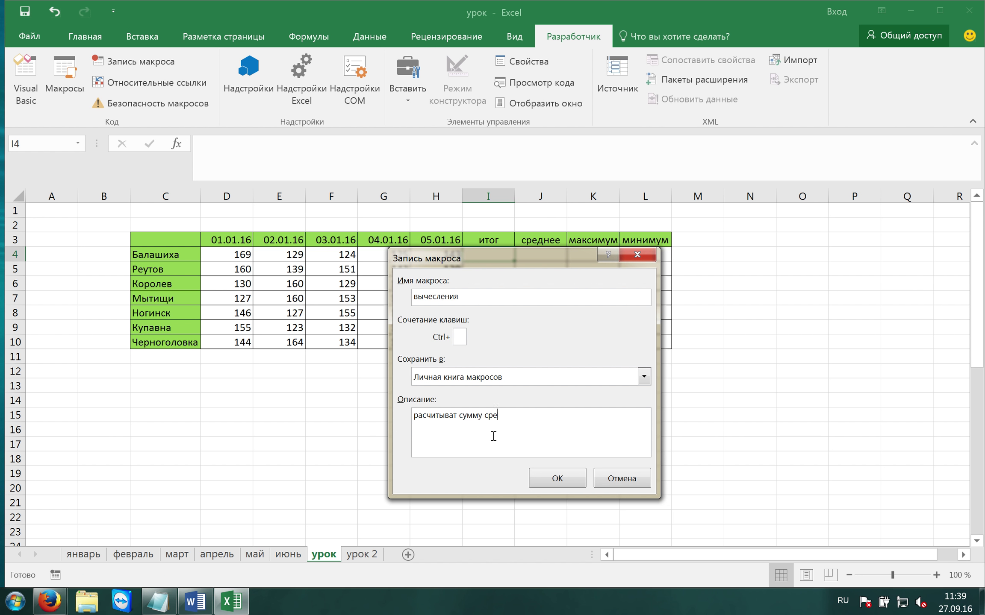
text( максим)
text(ум и минимум)
click(552, 477)
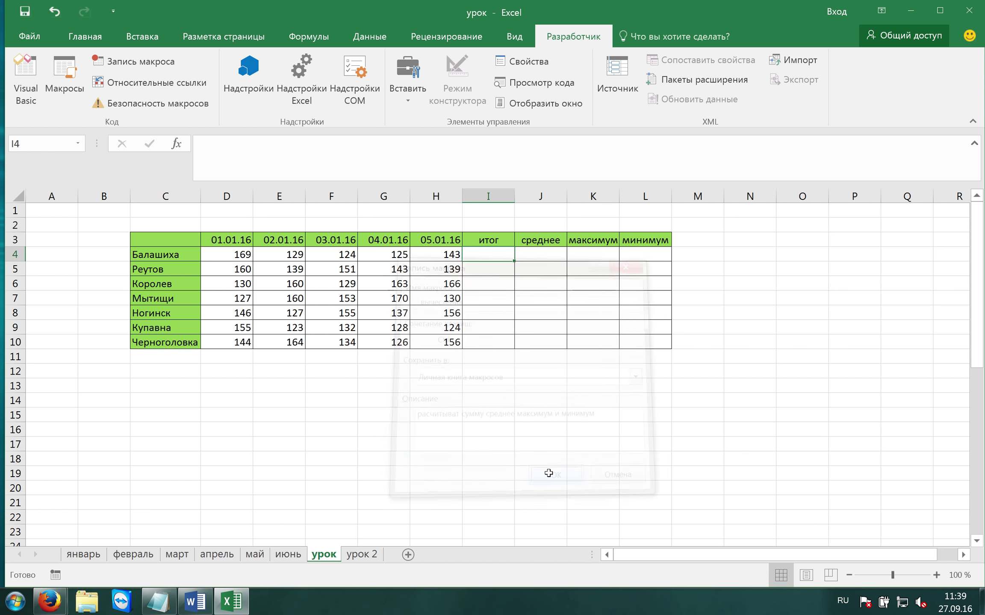
Enter =СУММ(D4:H4) in I4 and fill it down to I10.
click(264, 154)
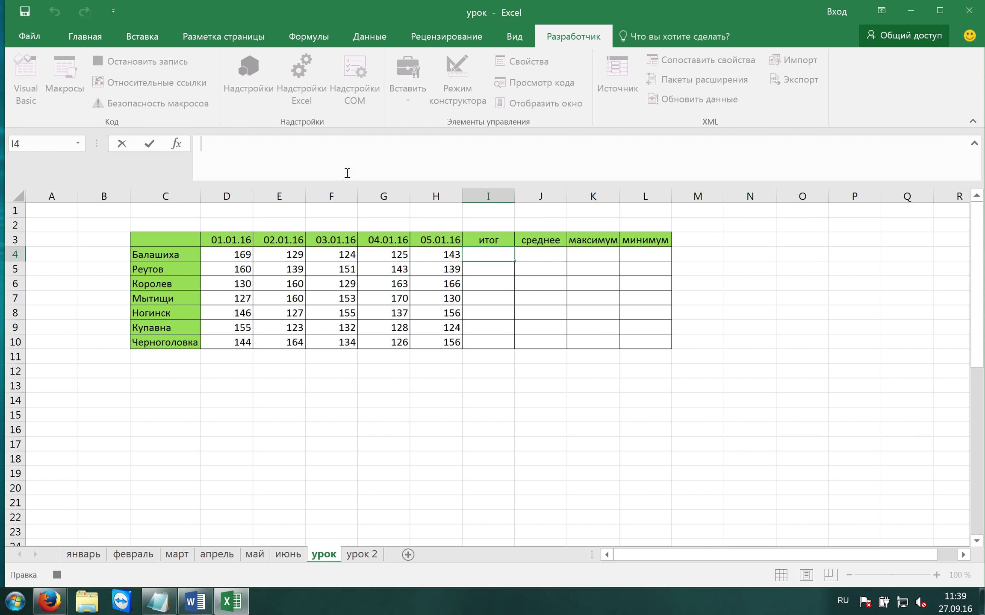
text(=с)
text(умм()
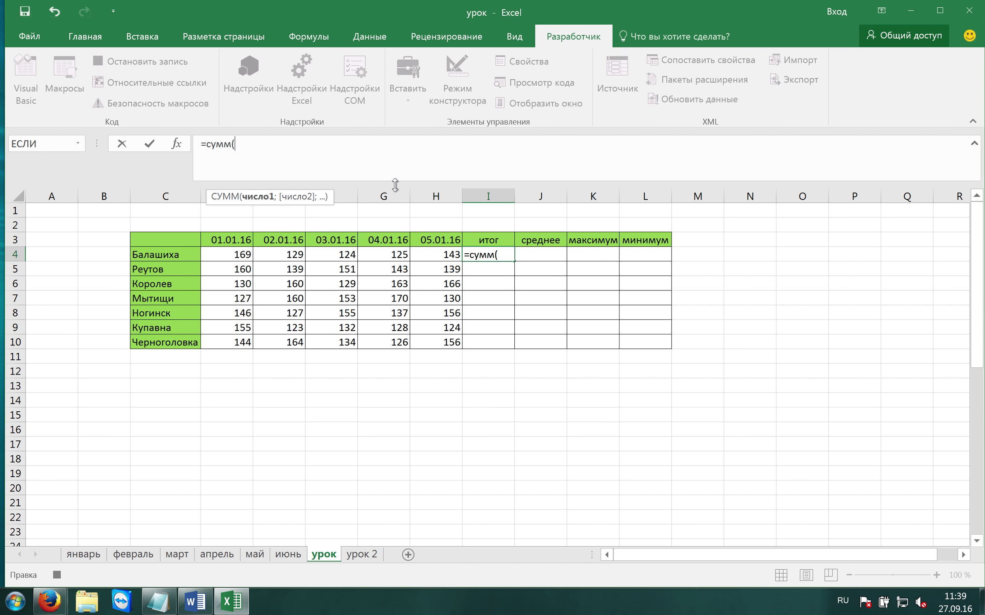
drag(236, 255, 446, 255)
key(Return)
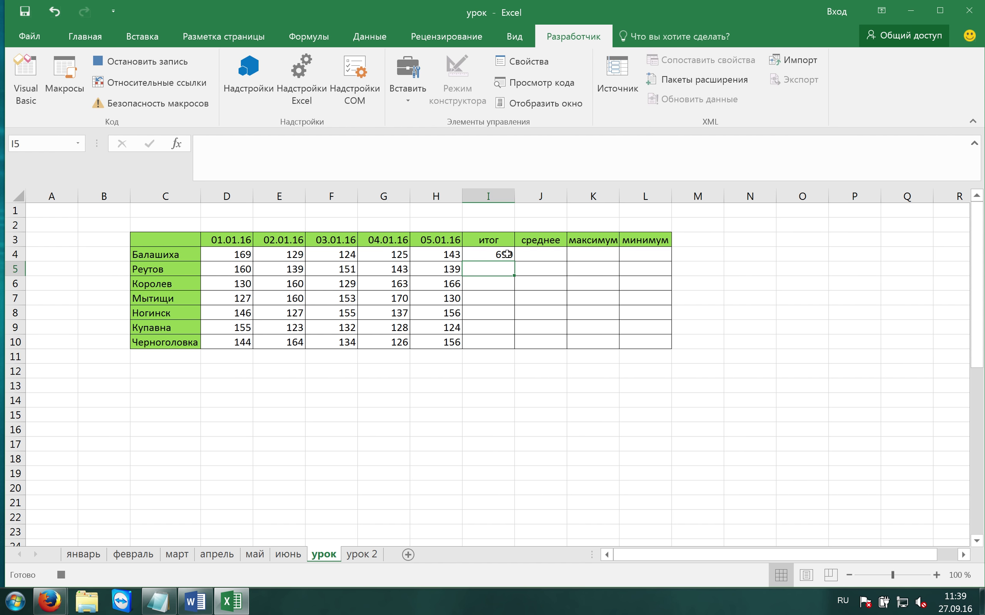
drag(513, 260, 516, 346)
Begin the =СРЗНАЧ( average formula in J4, correcting the misspelled function name.
click(532, 257)
text(=срзнач)
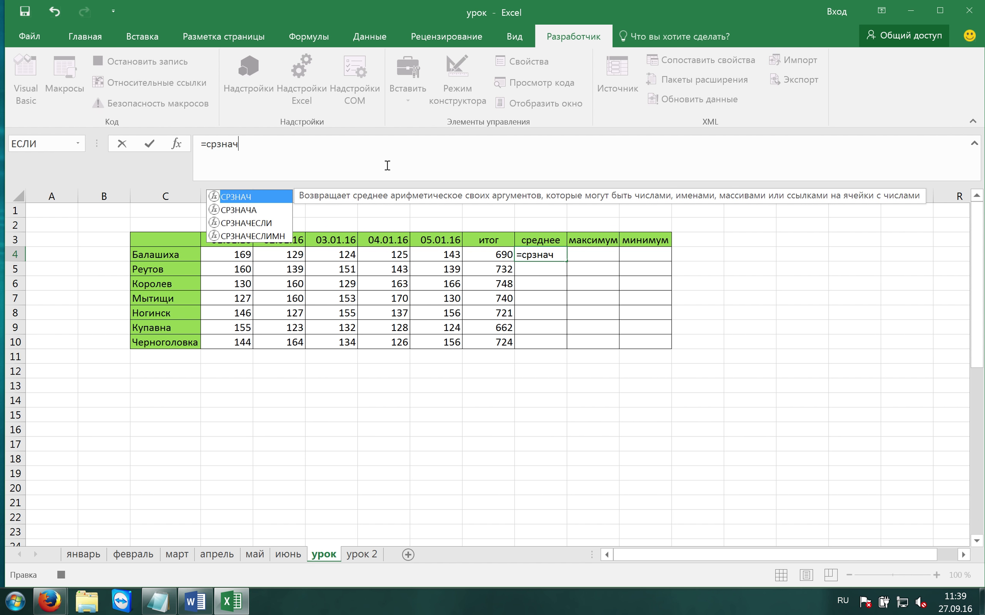
text(()
Complete =СРЗНАЧ(D4:H4) in J4 and fill it down to J10.
drag(215, 254, 432, 256)
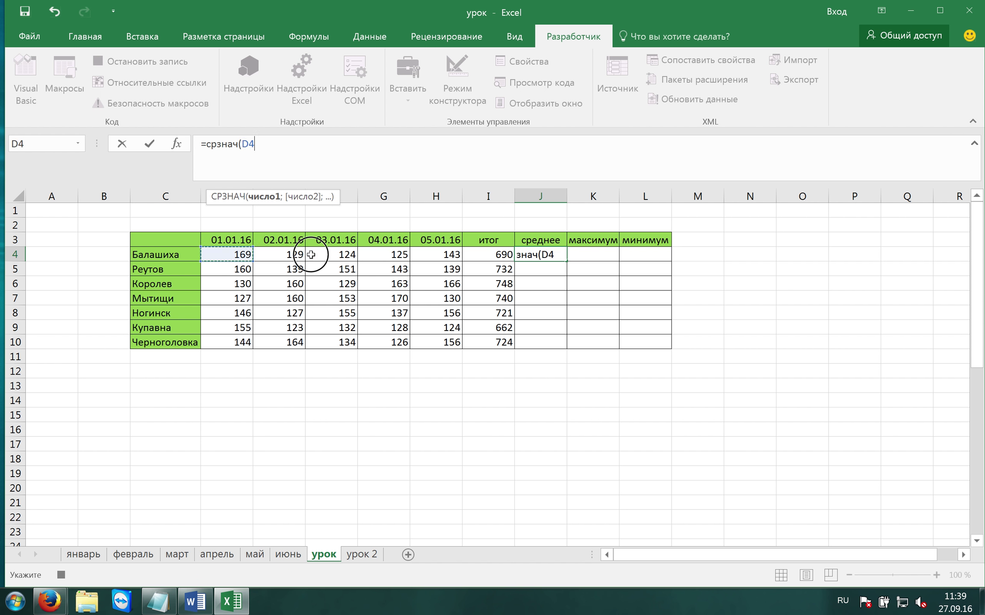
key(Return)
click(552, 259)
drag(570, 258, 568, 344)
key(Right)
Enter =МАКС(D4:H4) in K4 and fill it down to K10.
click(349, 152)
text(=макс)
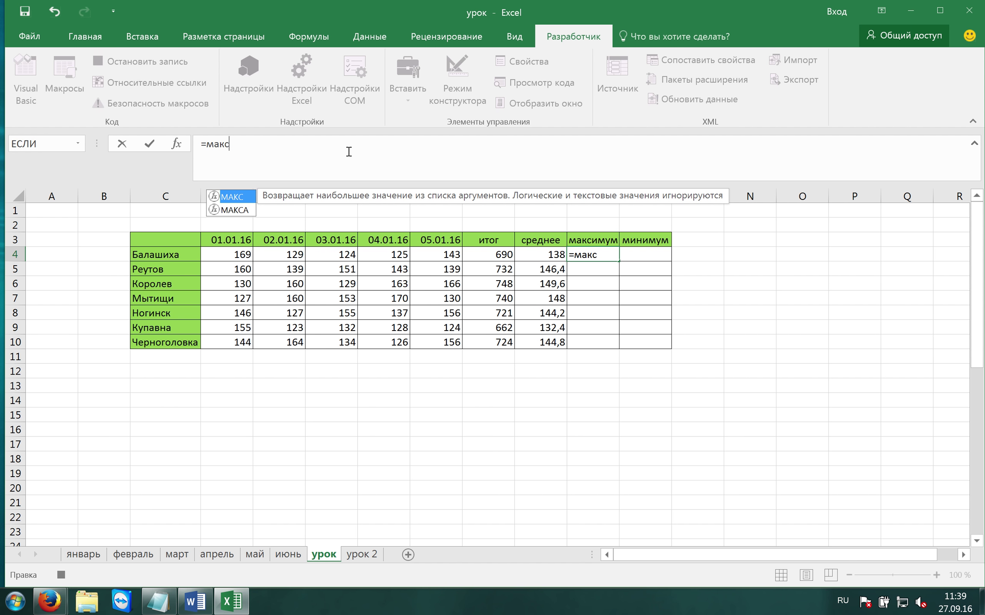
text(()
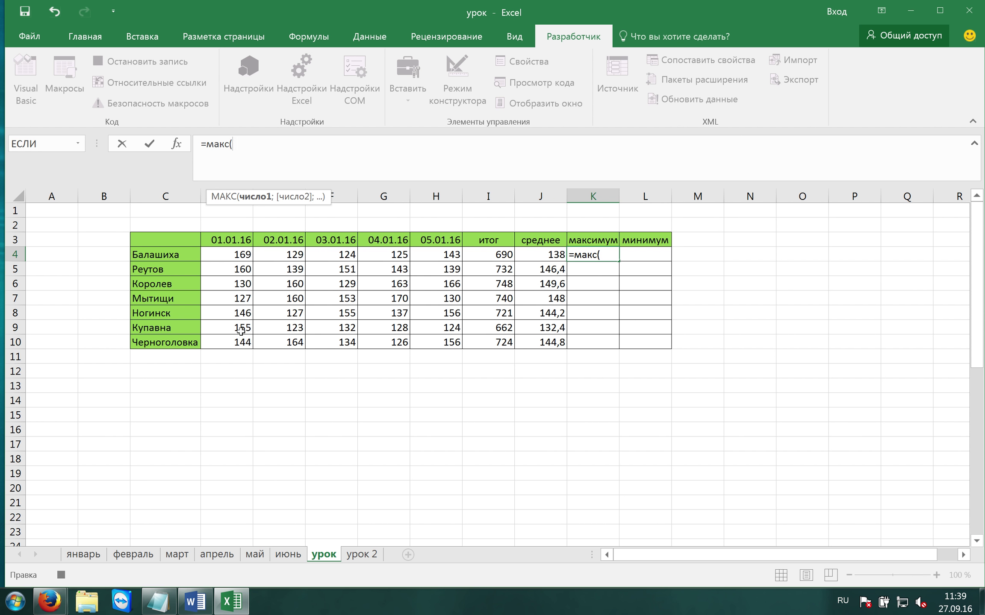
drag(239, 254, 432, 250)
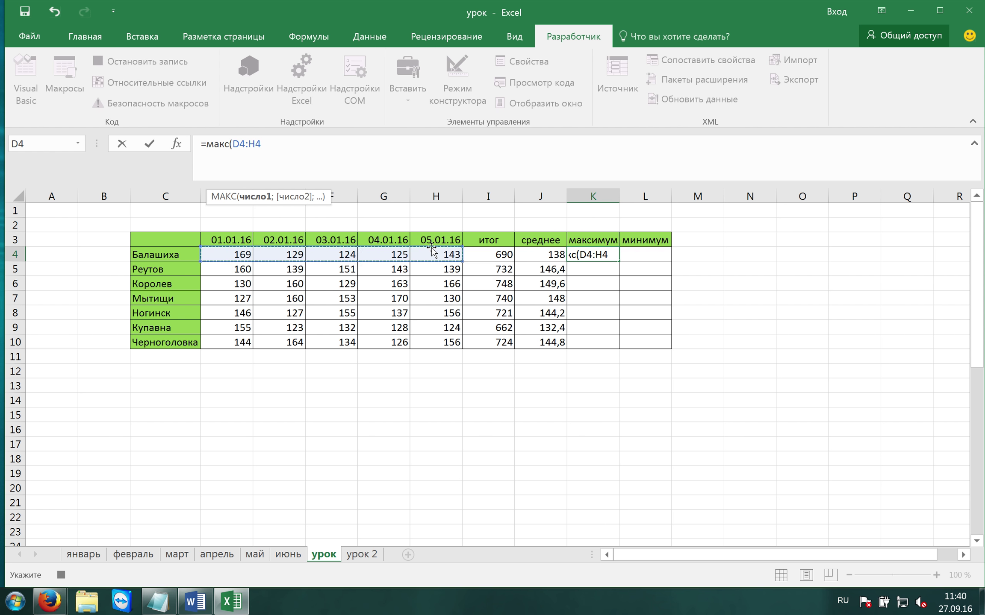
key(Return)
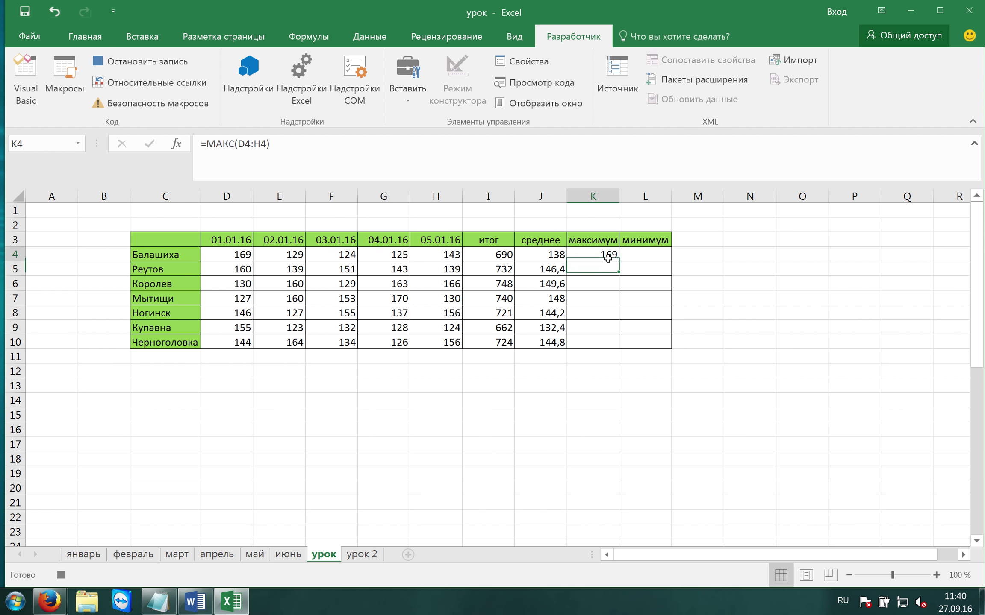
click(607, 256)
double_click(618, 261)
click(630, 255)
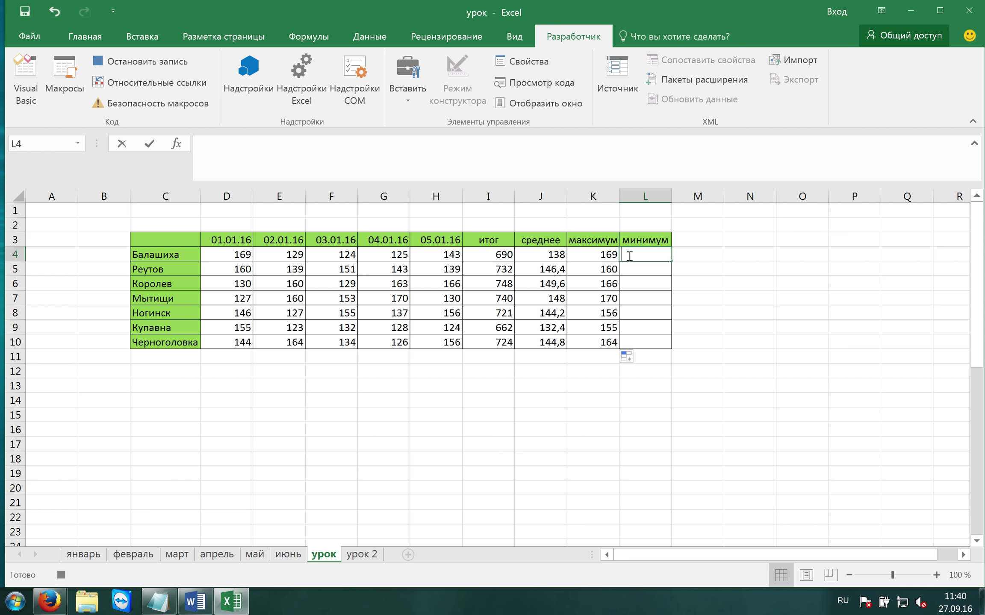
Enter =МИН(D4:H4) in L4 and fill it down to L10.
text(=ми)
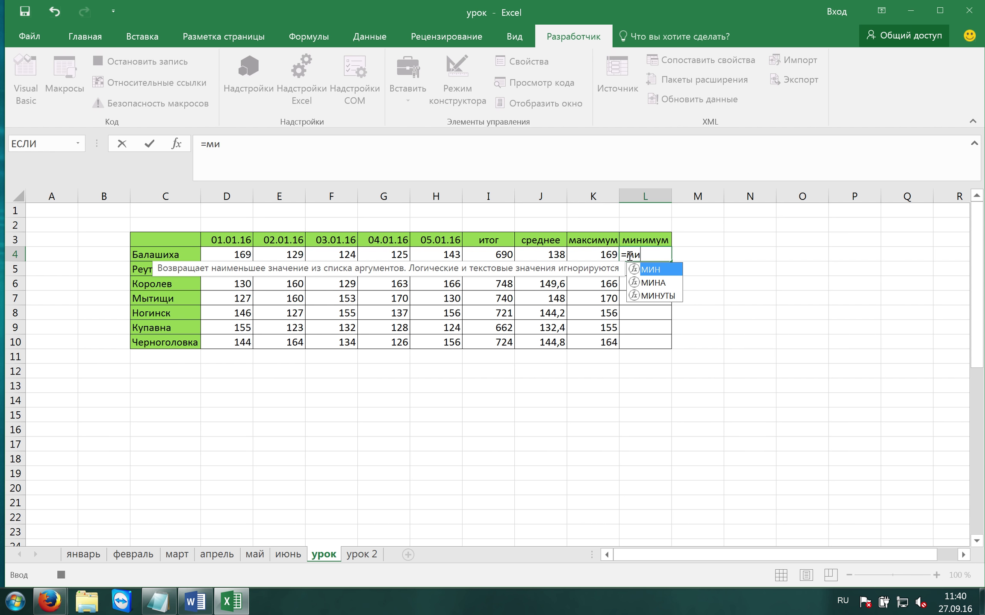
text(н()
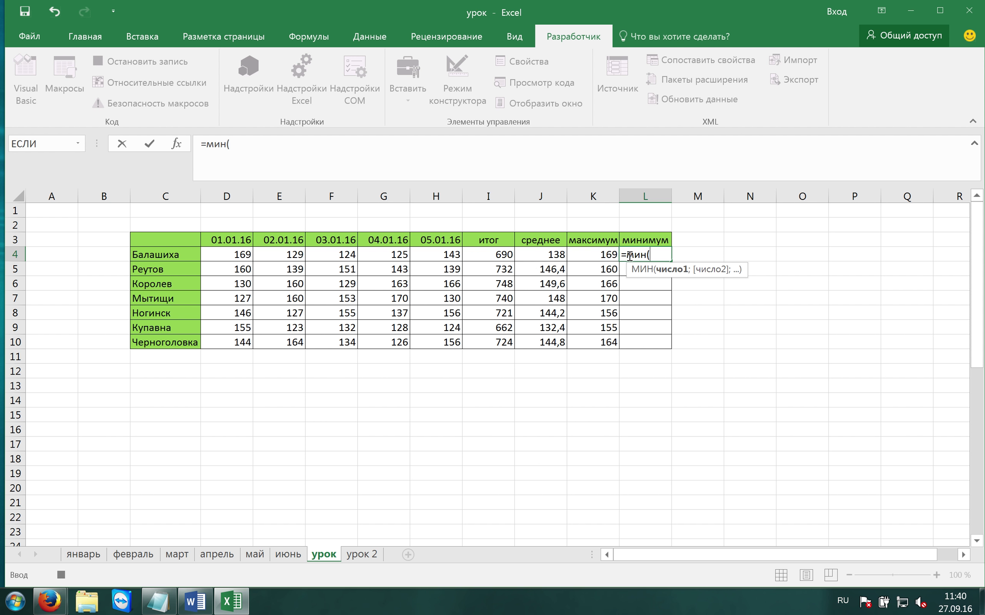
drag(252, 253, 424, 254)
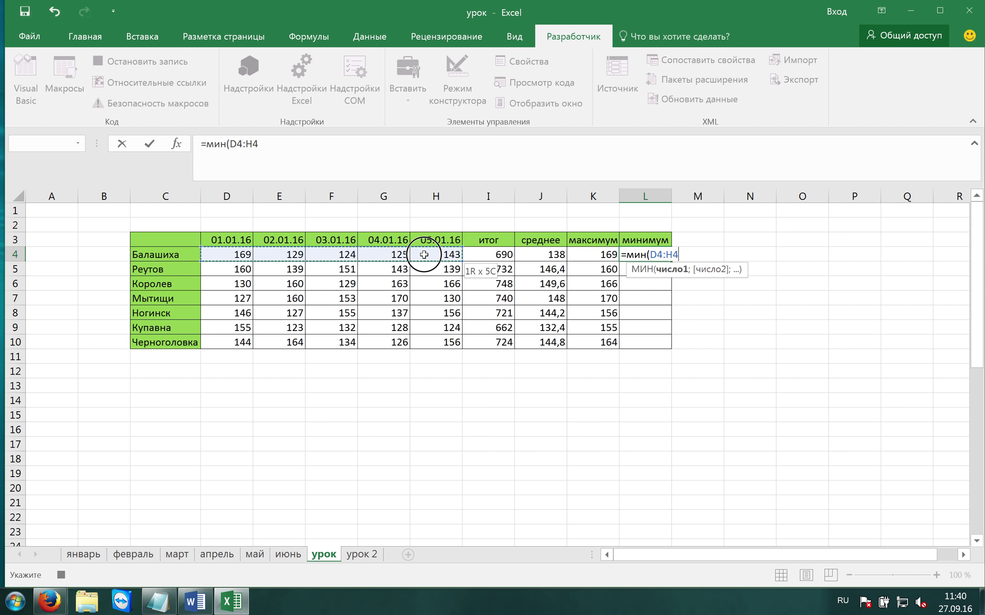
key(Return)
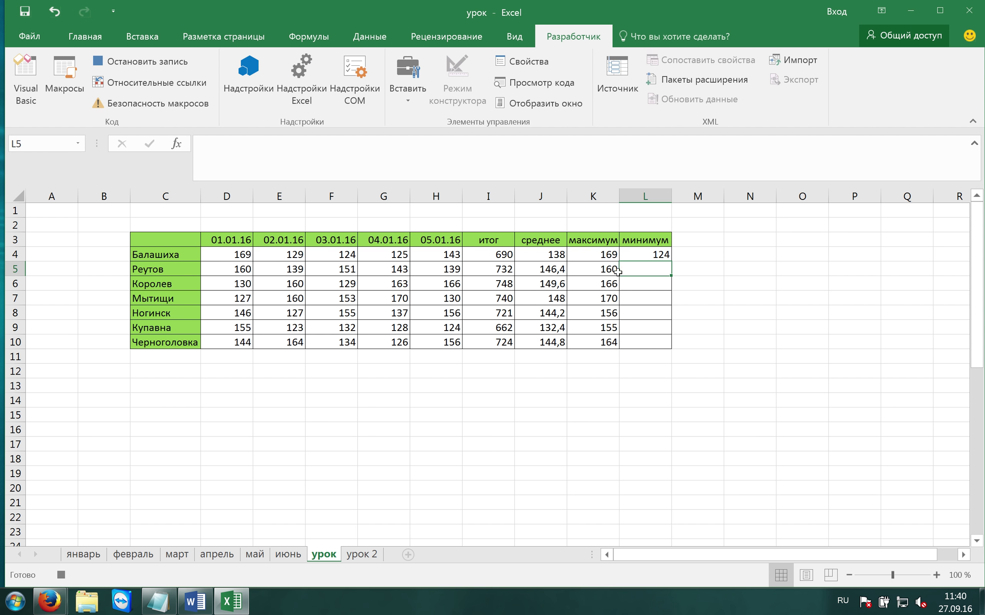
click(649, 256)
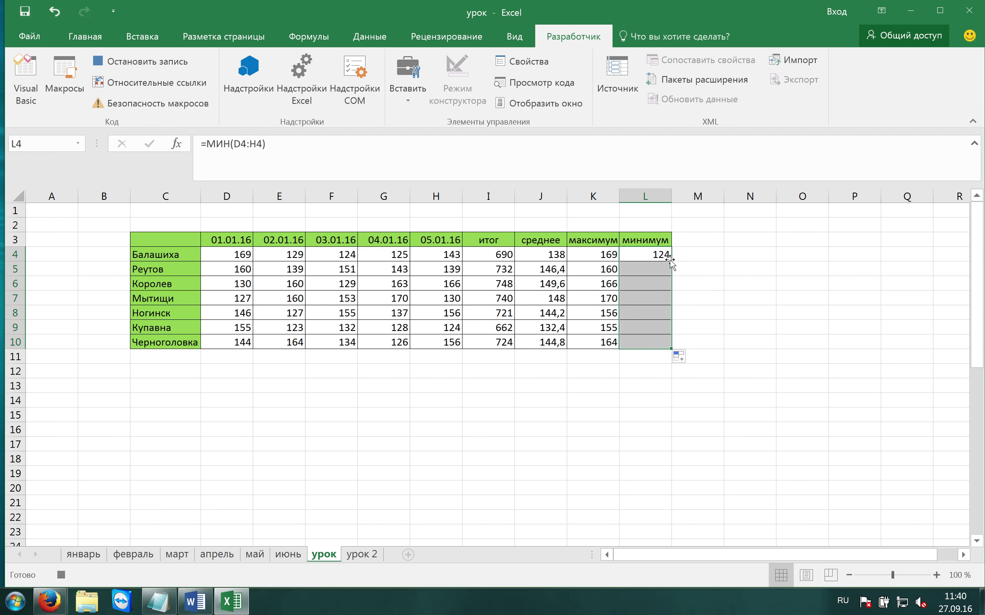
drag(670, 260, 669, 349)
click(640, 359)
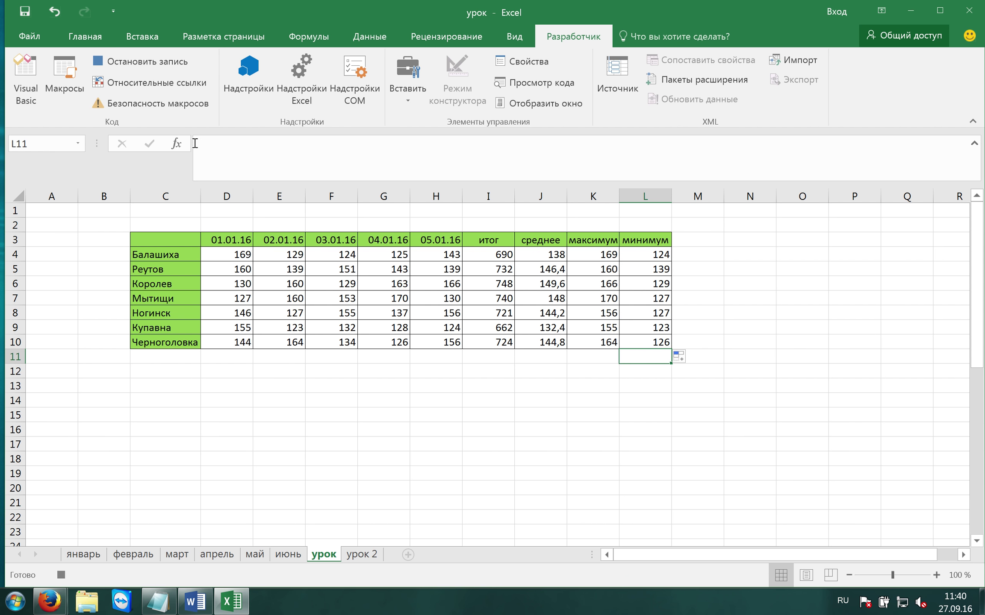
Reselect I4 and stop the macro recording.
click(488, 254)
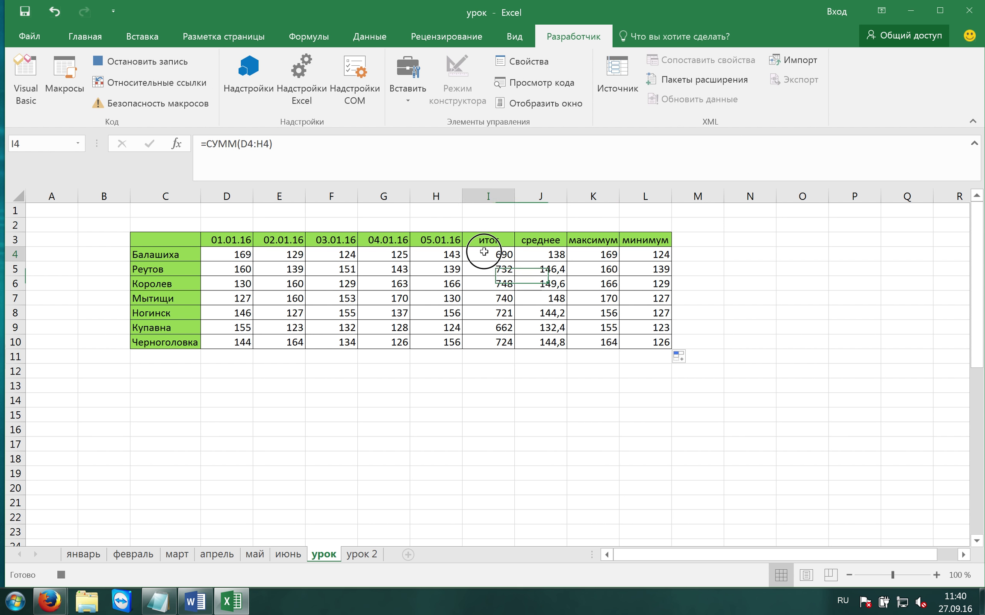
click(133, 64)
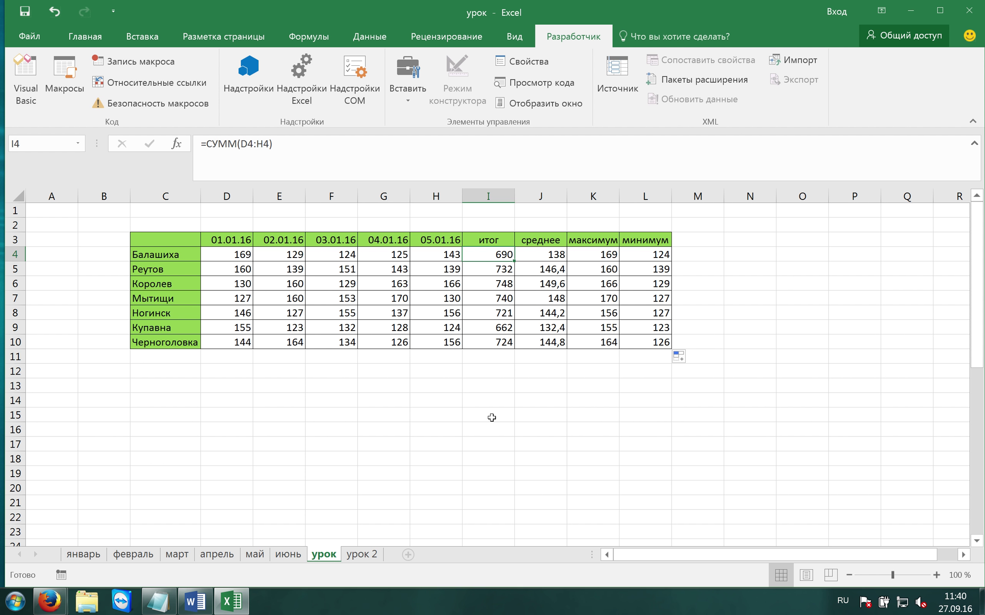
click(357, 555)
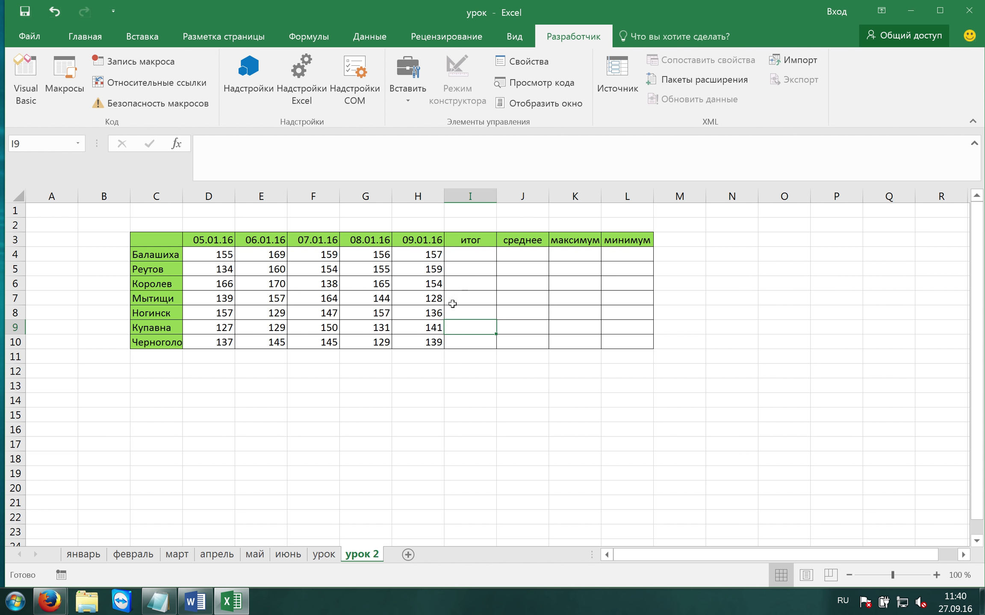
On урок 2, select I4 and run PERSONAL.XLSB!вычесления from the Макросы list.
click(475, 256)
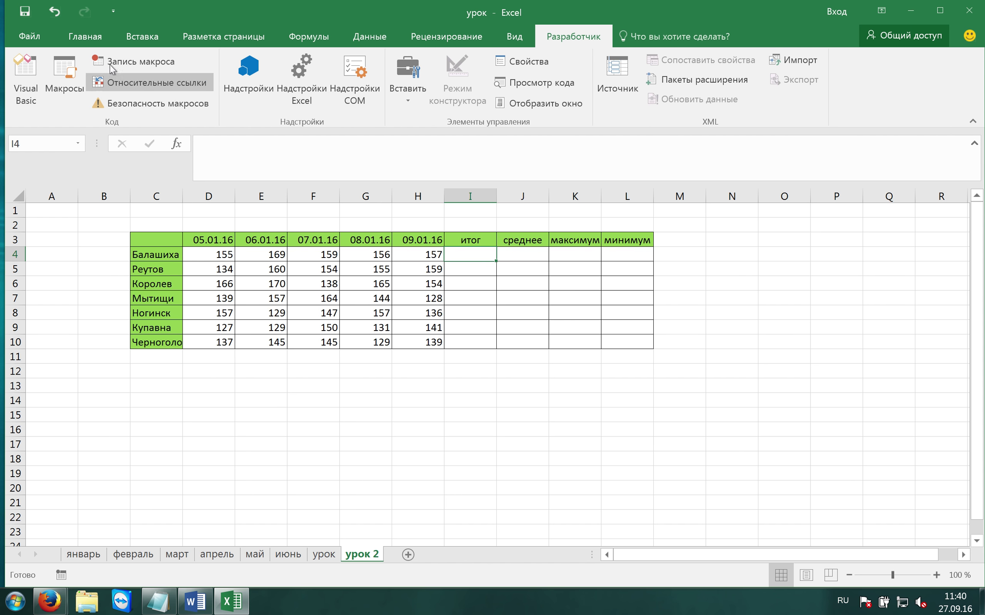
click(68, 69)
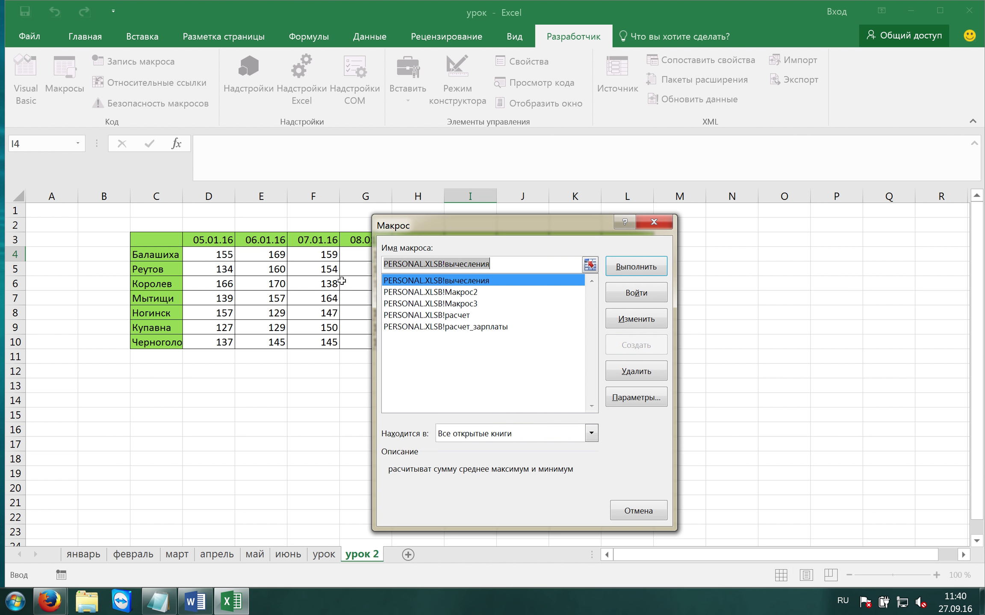
click(636, 267)
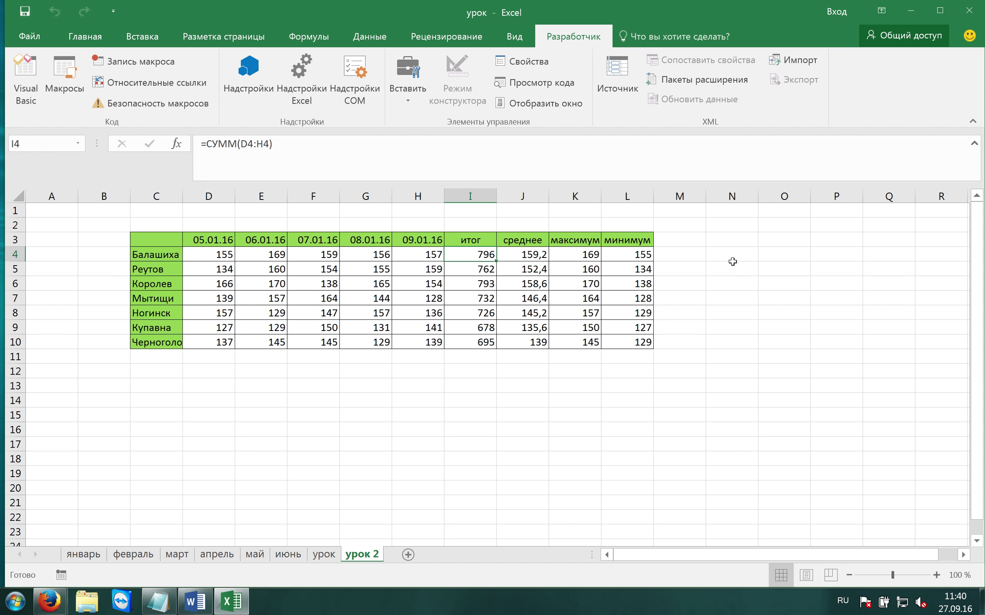
right_click(571, 56)
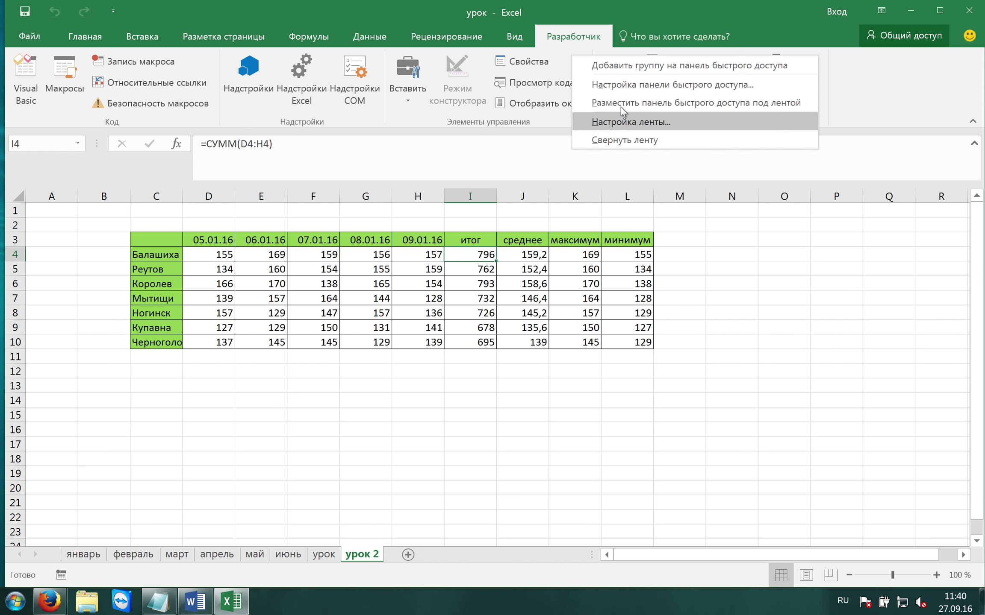
Add the вычесления macro to the Quick Access Toolbar and open Изменить for its button.
click(630, 87)
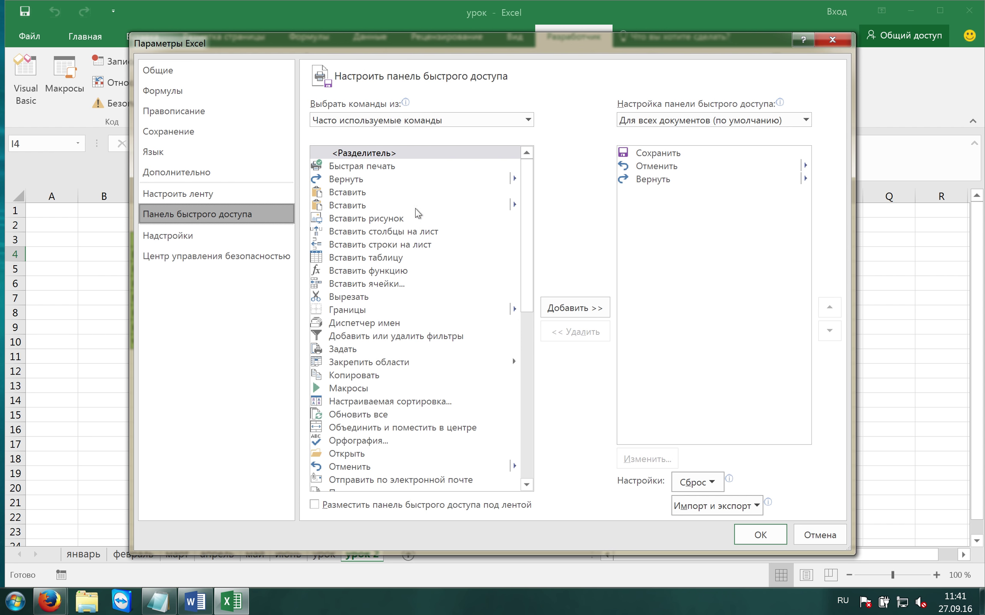
click(526, 121)
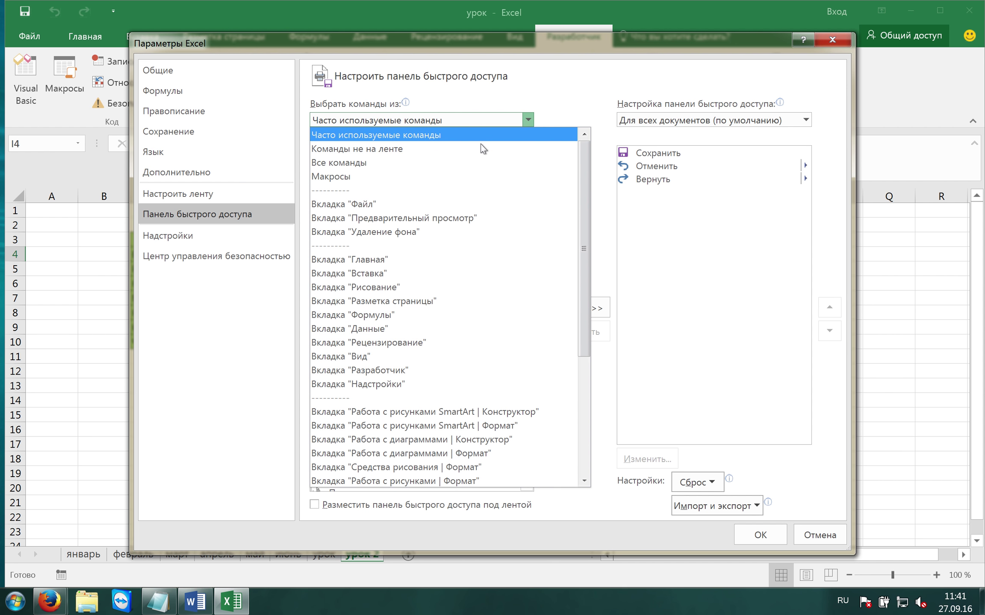
click(385, 177)
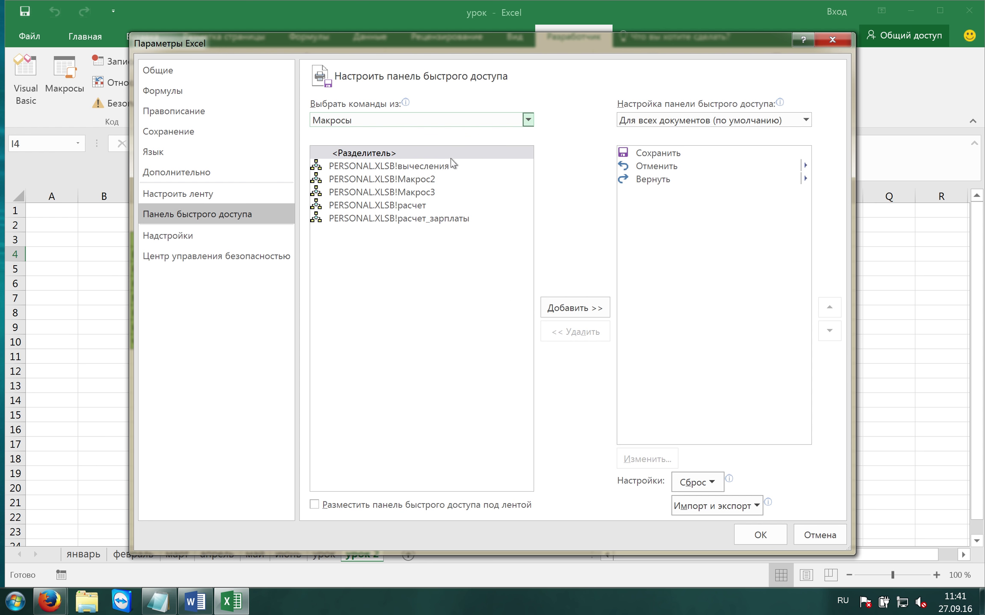
click(411, 168)
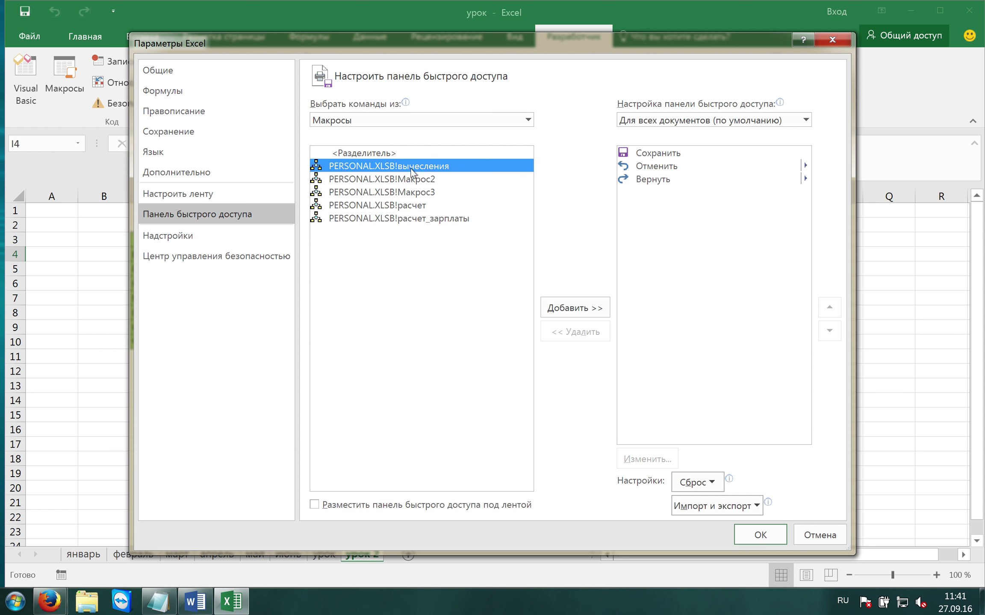
click(570, 309)
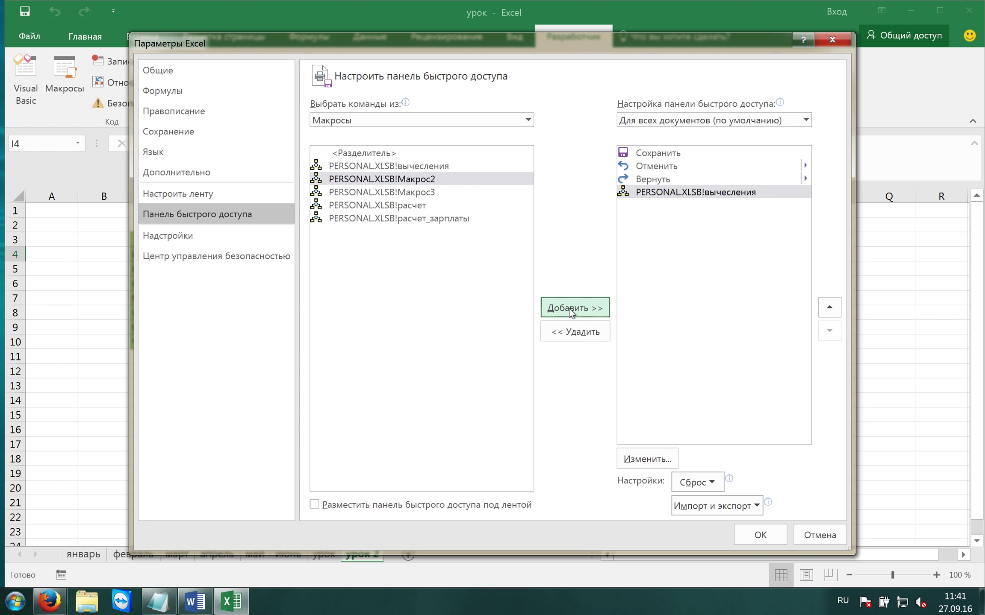
click(719, 194)
click(643, 459)
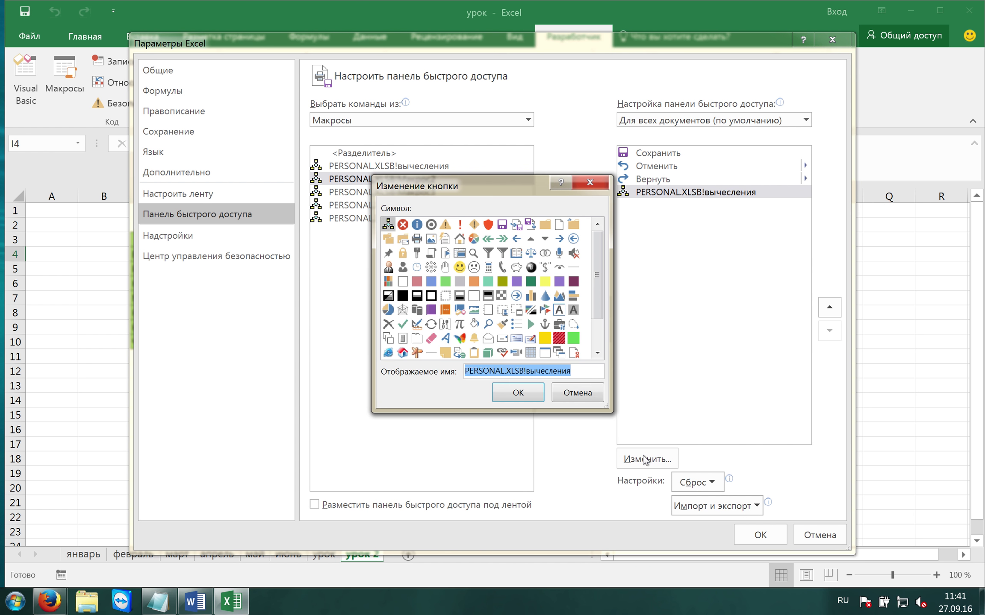
Give the toolbar button the 'i' info icon and display name вычисл, and save.
mouse_move(599, 251)
mouse_down()
mouse_move(603, 301)
mouse_move(598, 252)
mouse_up()
click(417, 224)
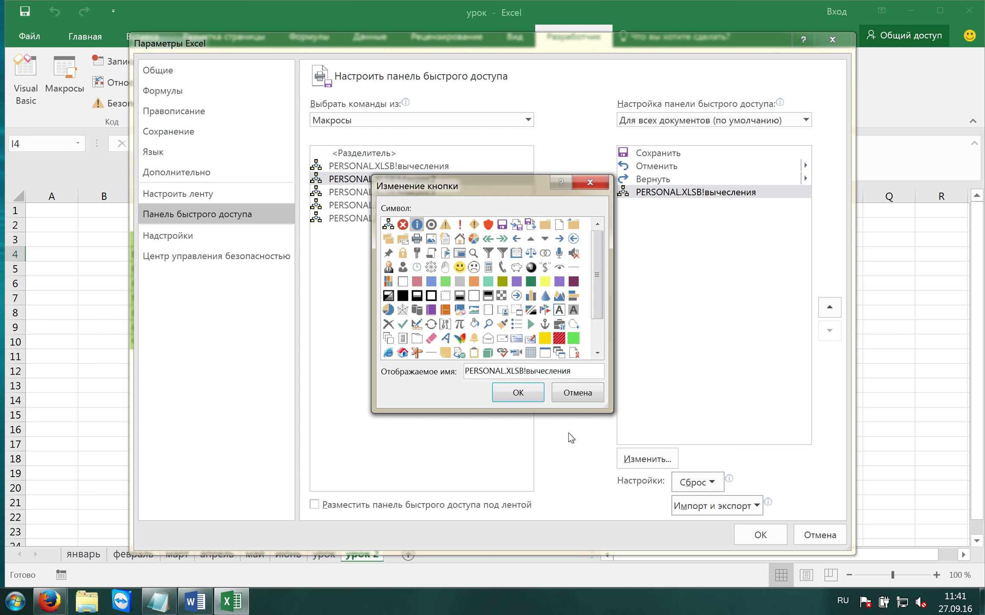
click(416, 359)
drag(573, 371, 412, 371)
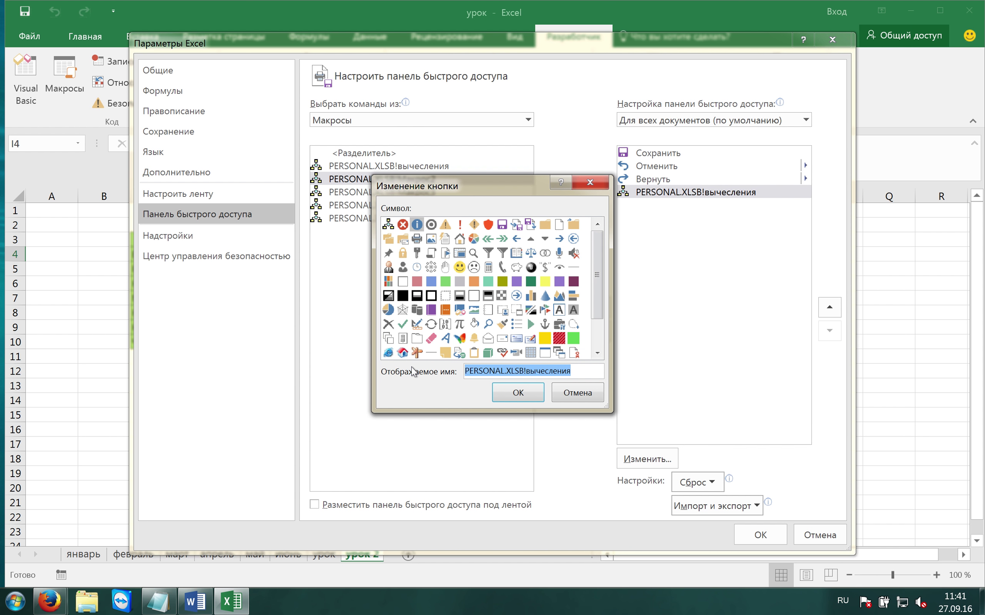
text(вычисл)
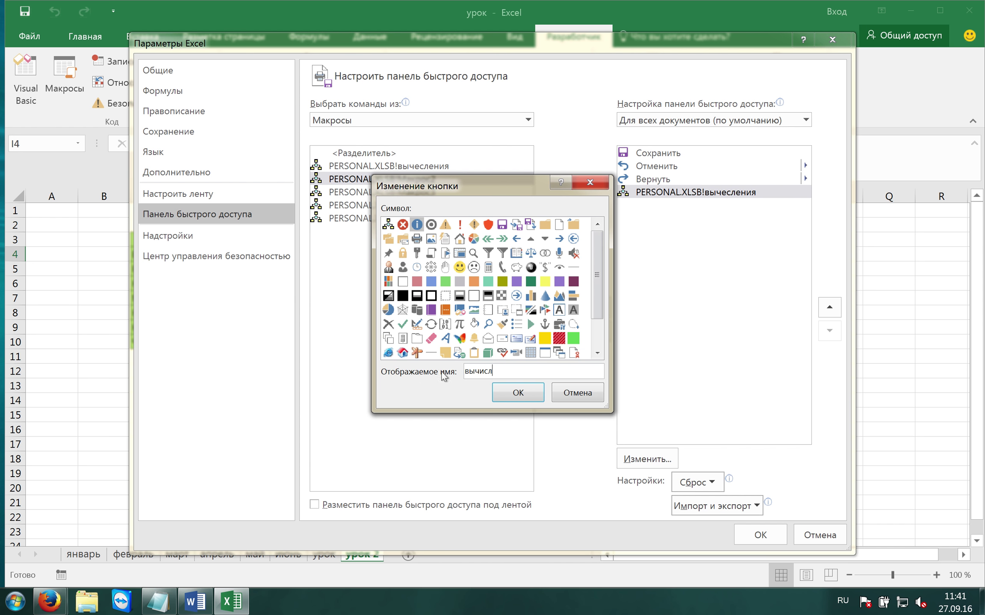
click(518, 392)
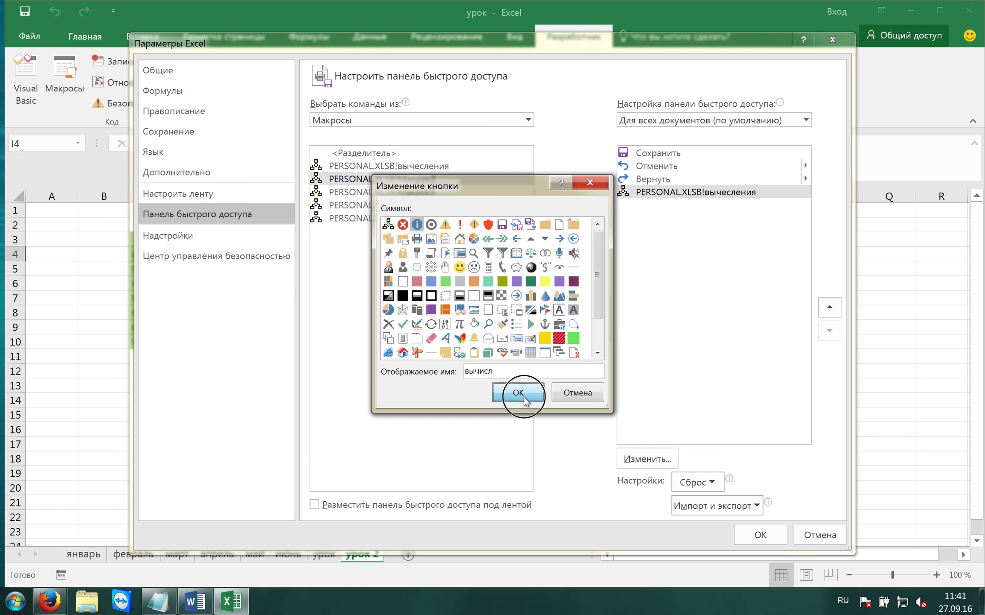
click(772, 544)
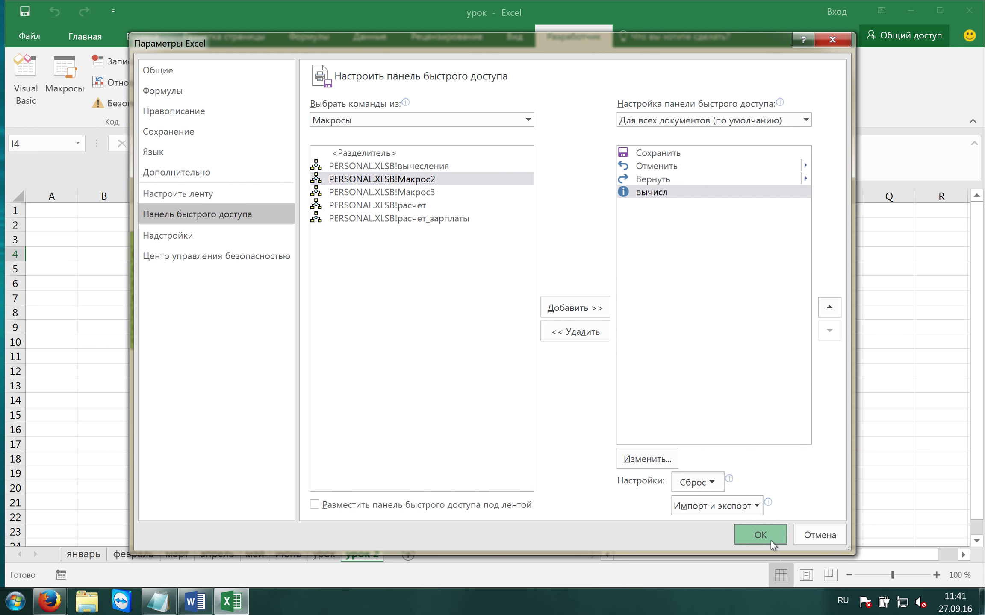
click(463, 265)
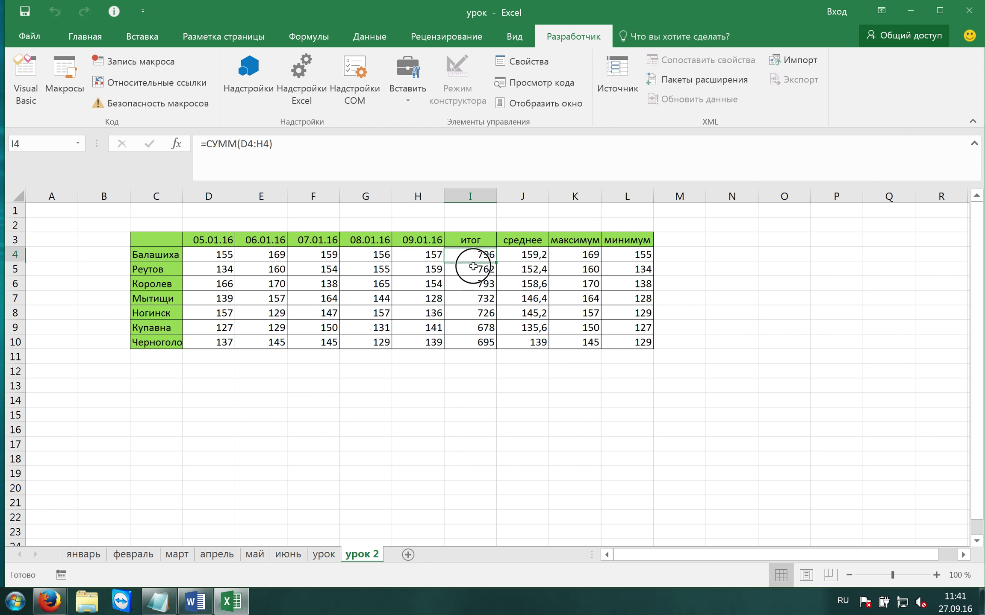
Delete the I4:L10 results, select I4, and rerun the macro with the вычисл button.
drag(464, 256, 625, 337)
key(Delete)
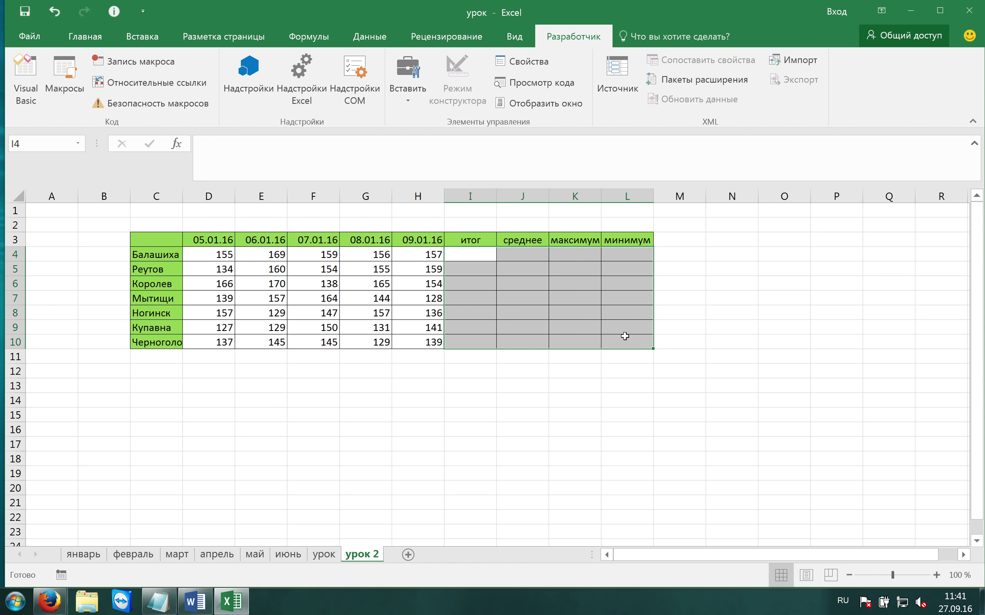
click(484, 256)
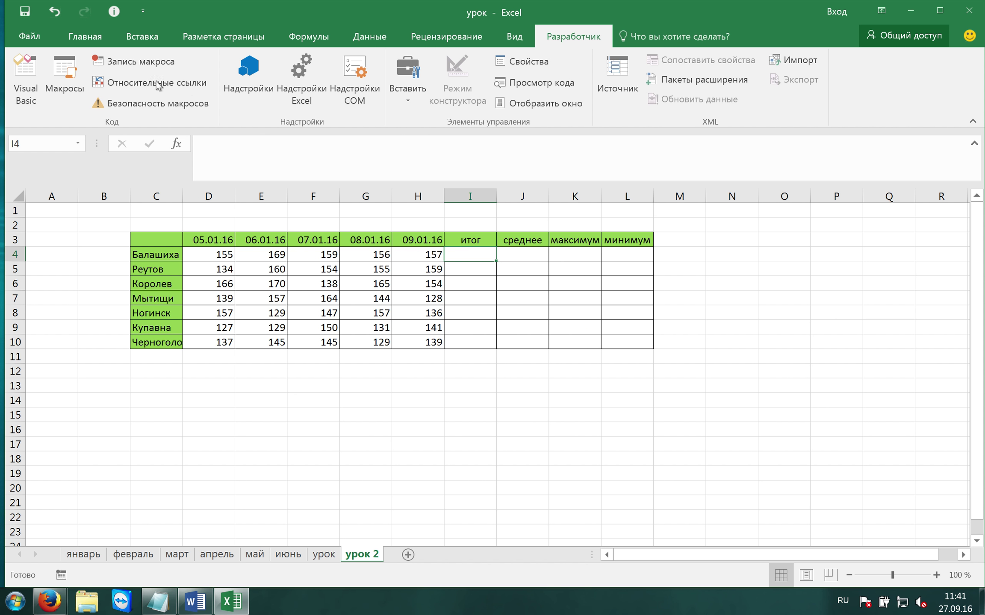
click(114, 13)
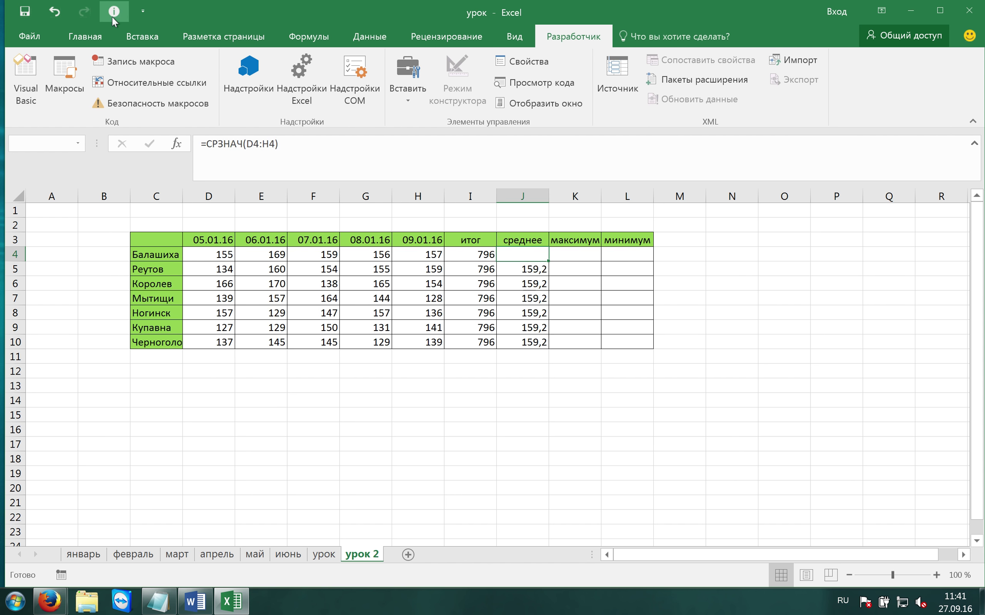